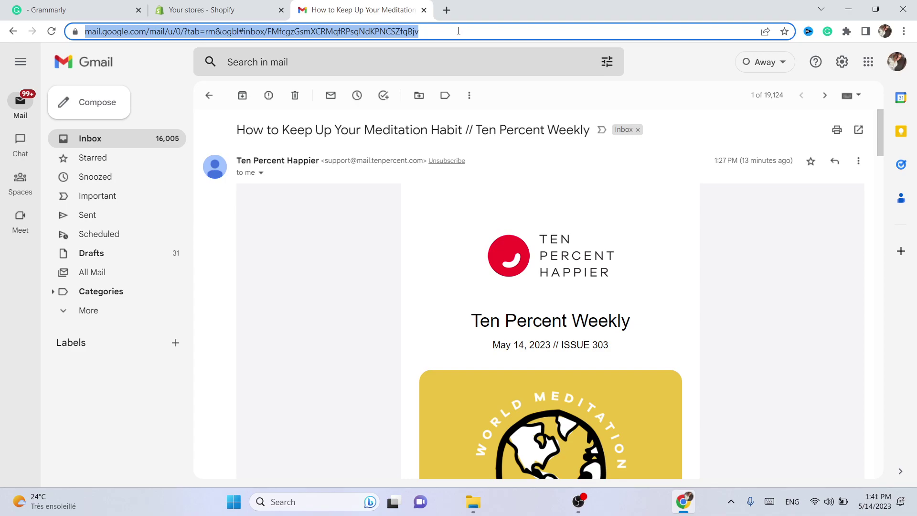
Step: Search Google for 'google tag manager' and open the Google Tag Manager site
{"action": "type", "text": "google tag manager"}
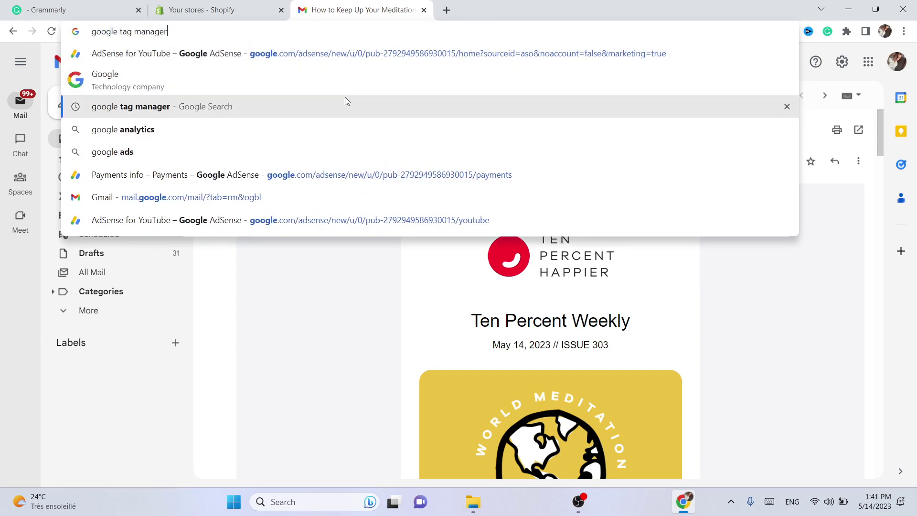
{"action": "left_click", "coordinate": [345, 98]}
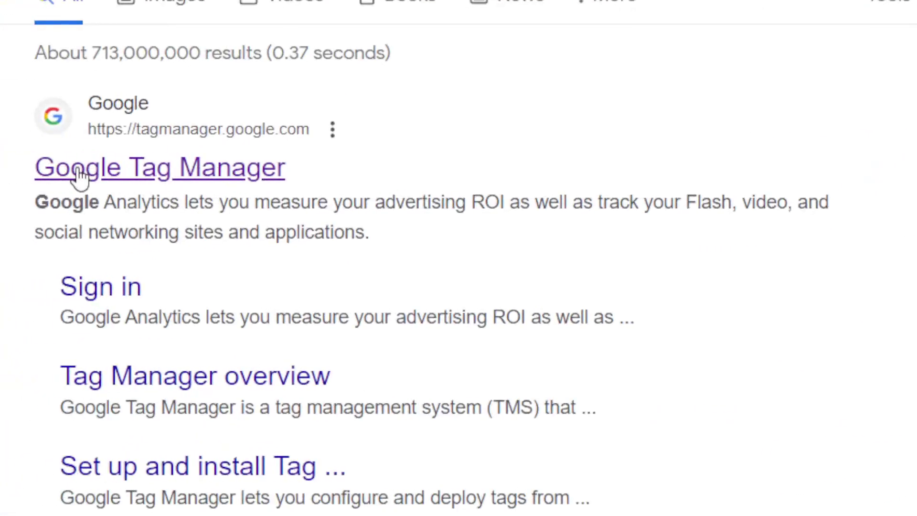
{"action": "left_click", "coordinate": [149, 176]}
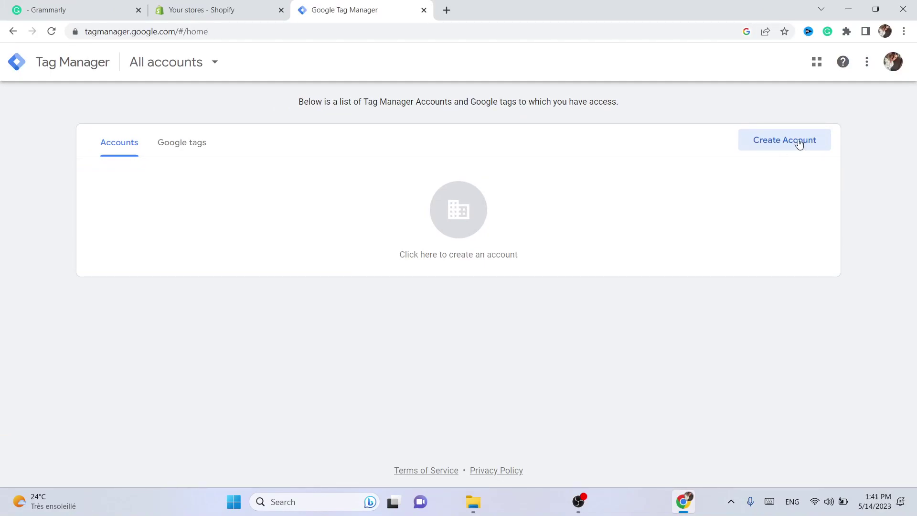
Step: Fill in a new account with container testing-store-6746-4, Web platform, and anonymous data sharing enabled
{"action": "left_click", "coordinate": [775, 144]}
{"action": "left_click", "coordinate": [174, 241]}
{"action": "scroll", "coordinate": [915, 142], "scroll_direction": "down", "scroll_amount": 1}
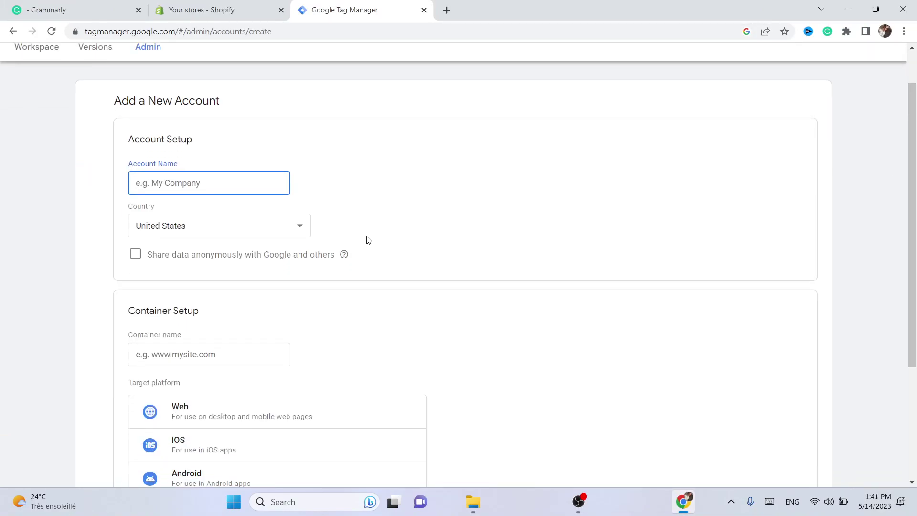
{"action": "left_click", "coordinate": [217, 359]}
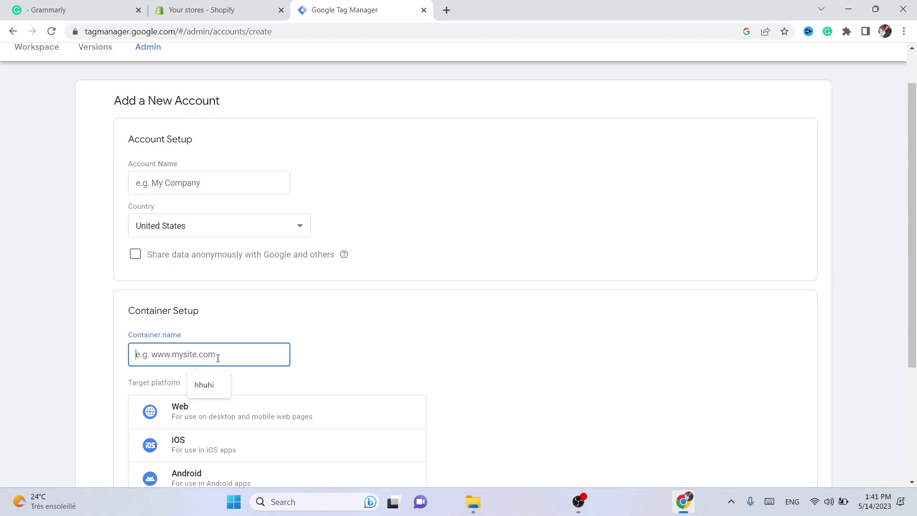
{"action": "scroll", "coordinate": [471, 258], "scroll_direction": "down", "scroll_amount": 3}
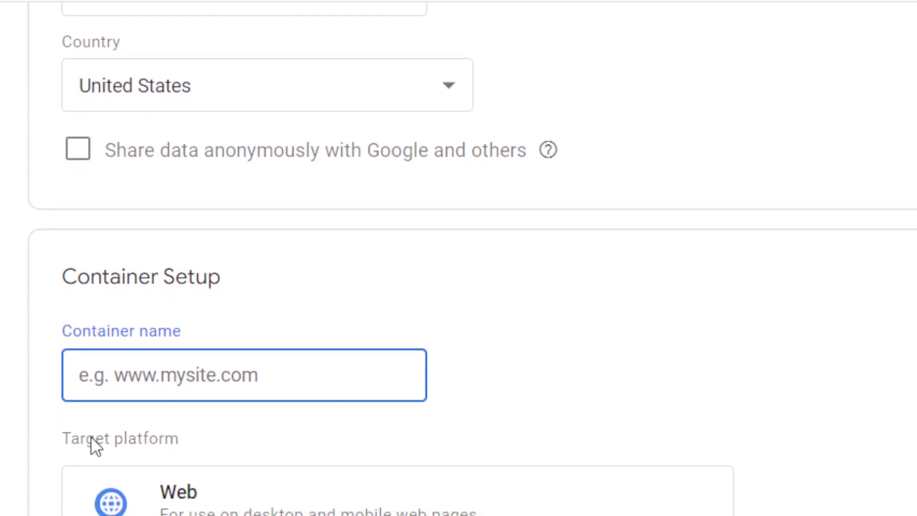
{"action": "scroll", "coordinate": [90, 444], "scroll_direction": "down", "scroll_amount": 1}
{"action": "scroll", "coordinate": [160, 447], "scroll_direction": "down", "scroll_amount": 4}
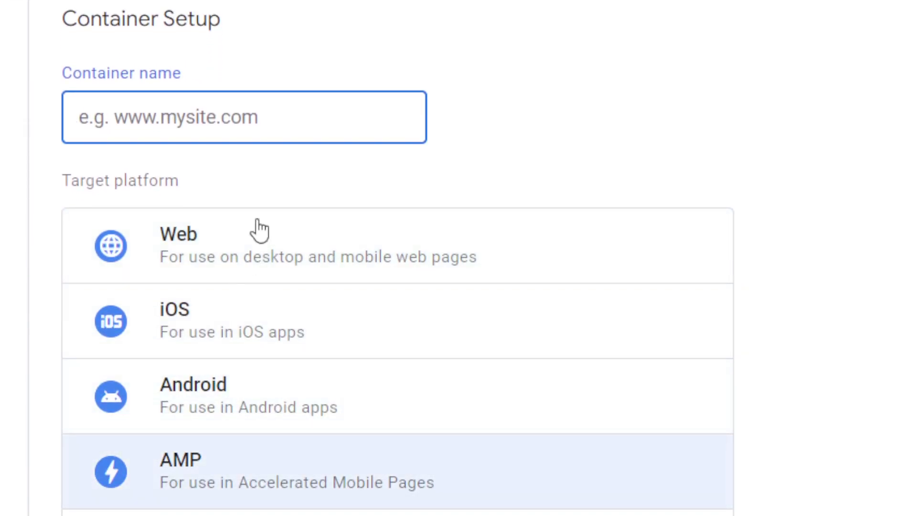
{"action": "left_click", "coordinate": [258, 246]}
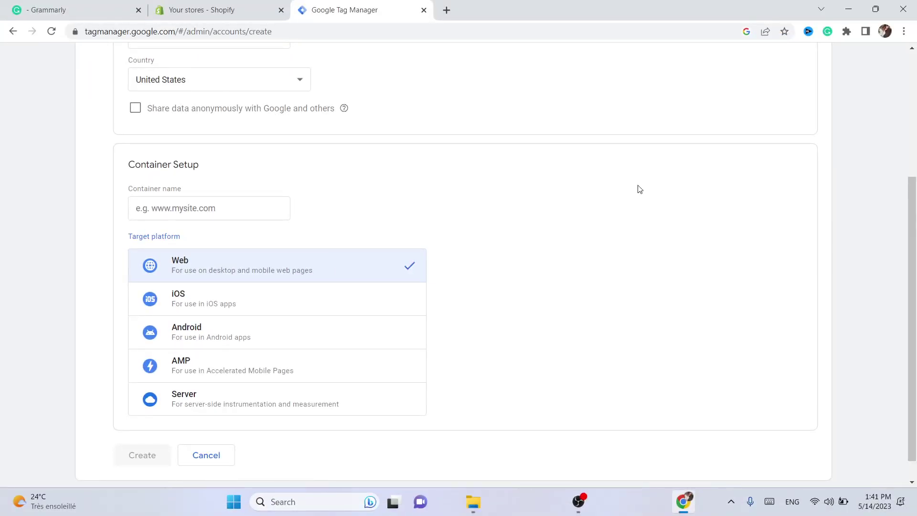
{"action": "left_click_drag", "start_coordinate": [913, 312], "coordinate": [891, 188]}
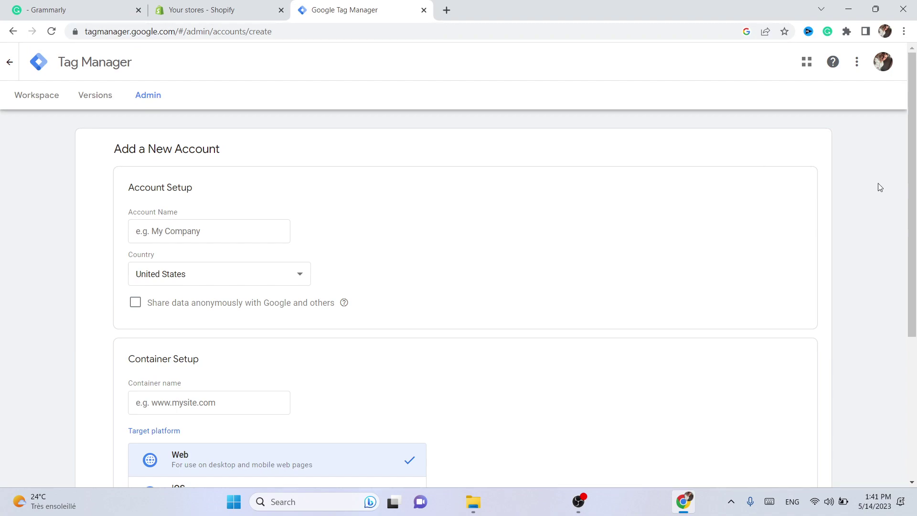
{"action": "scroll", "coordinate": [535, 139], "scroll_direction": "down", "scroll_amount": 2}
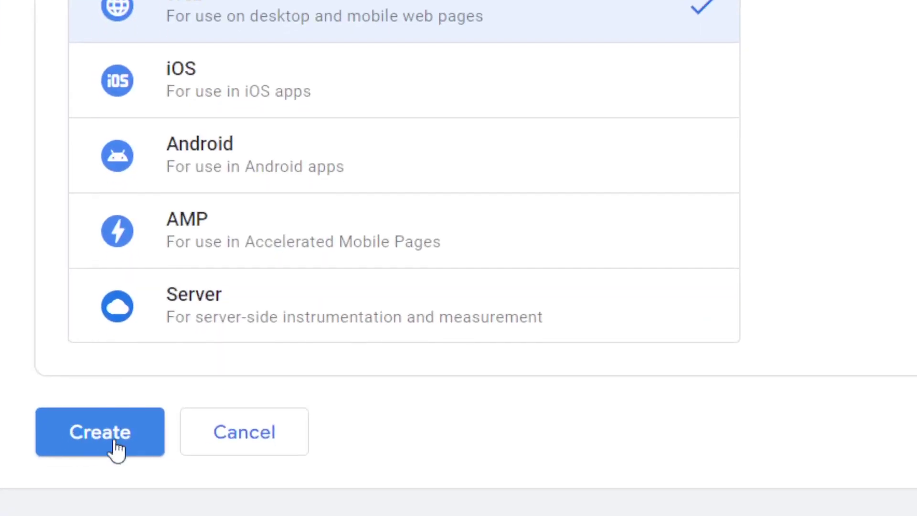
Step: Create the account and container, accepting the GDPR Data Processing Terms and Tag Manager terms of service
{"action": "left_click", "coordinate": [154, 424]}
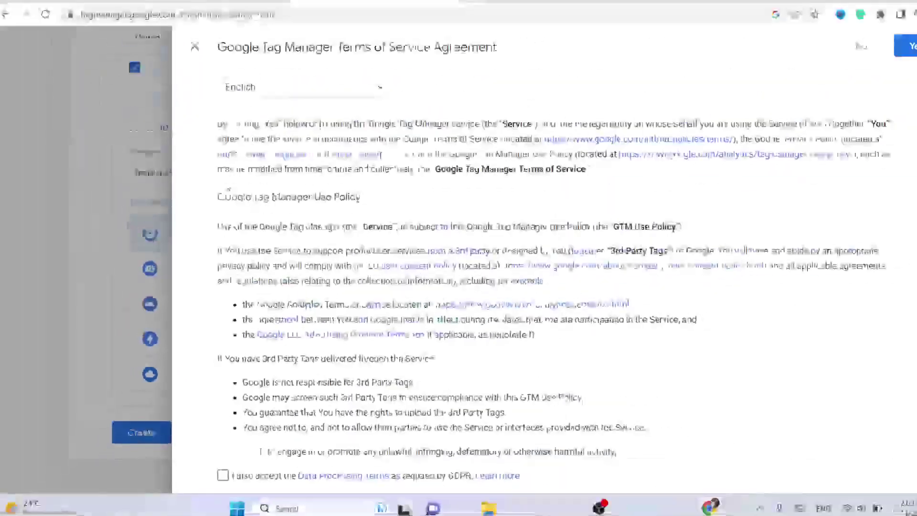
{"action": "left_click_drag", "start_coordinate": [912, 194], "coordinate": [912, 339]}
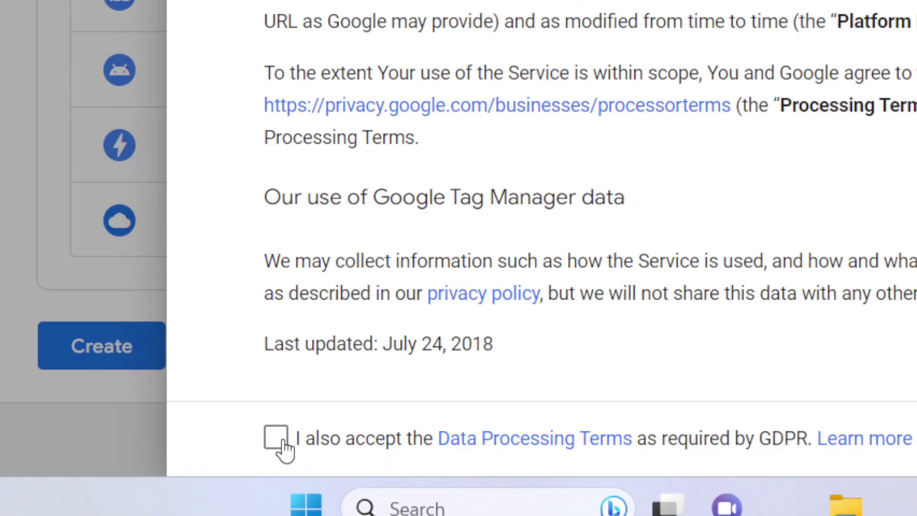
{"action": "left_click", "coordinate": [281, 441]}
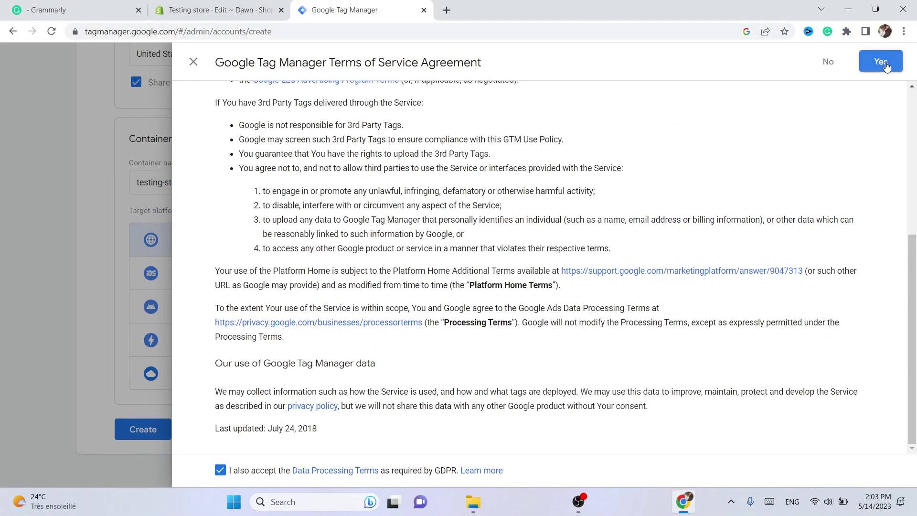
{"action": "left_click", "coordinate": [882, 62]}
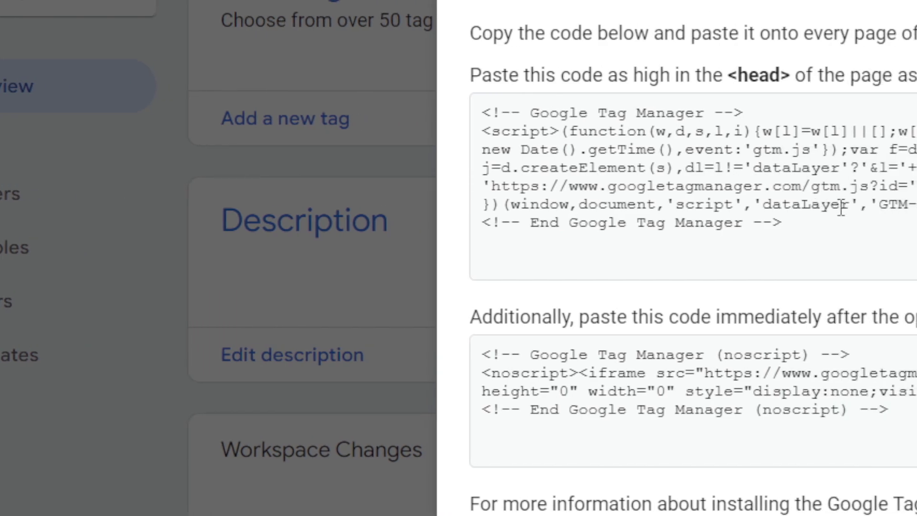
Step: Copy the GTM-M22TV9Z head code snippet from the Install Google Tag Manager dialog
{"action": "left_click", "coordinate": [825, 243]}
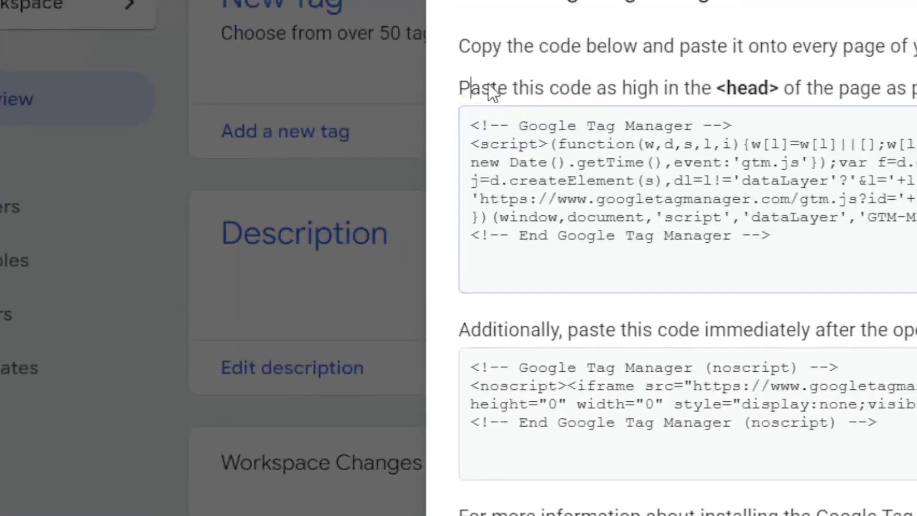
{"action": "left_click_drag", "start_coordinate": [276, 184], "coordinate": [380, 182]}
{"action": "left_click_drag", "start_coordinate": [696, 94], "coordinate": [916, 111]}
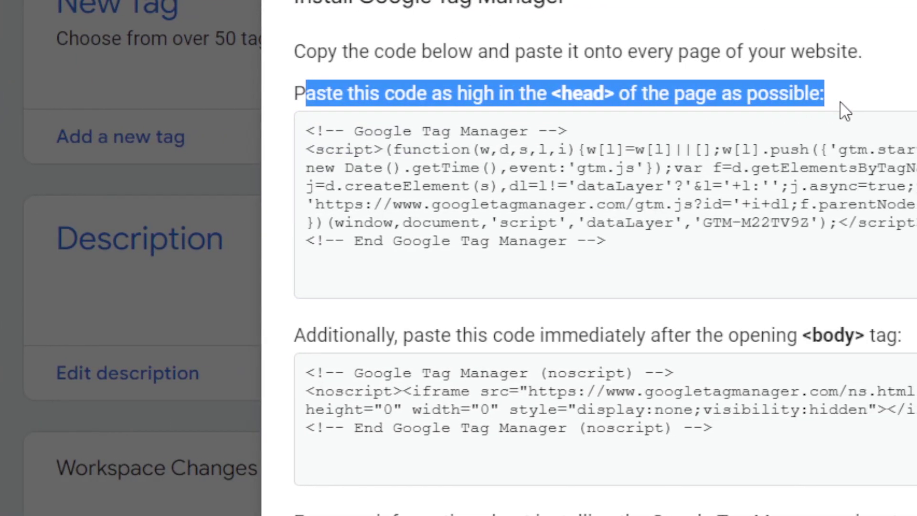
{"action": "left_click", "coordinate": [839, 101]}
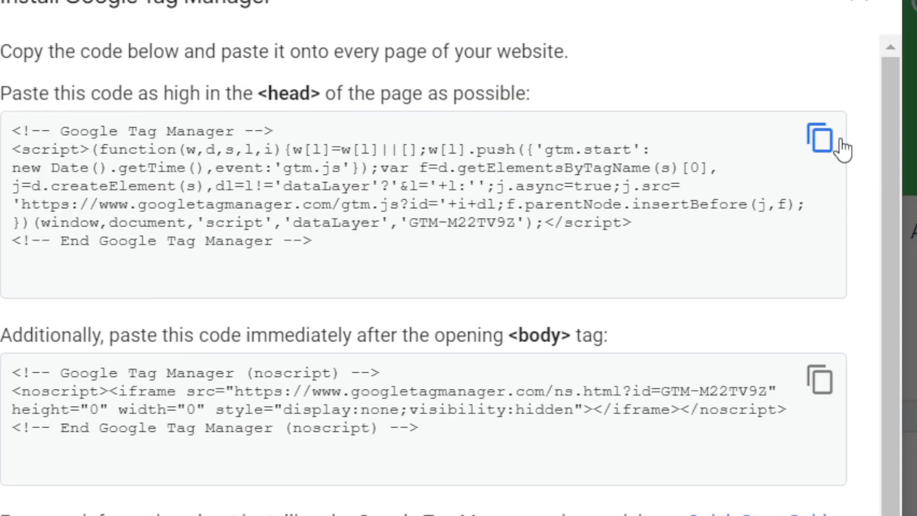
{"action": "left_click", "coordinate": [817, 143]}
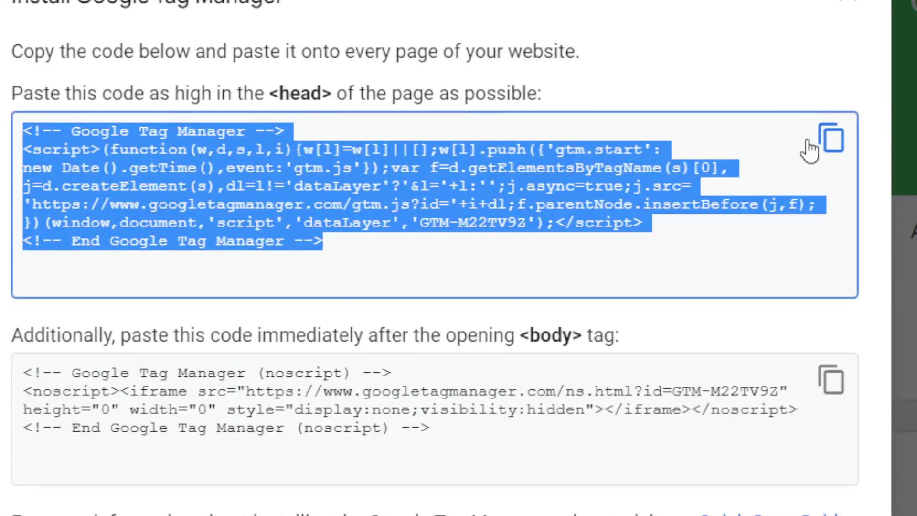
{"action": "left_click", "coordinate": [72, 10]}
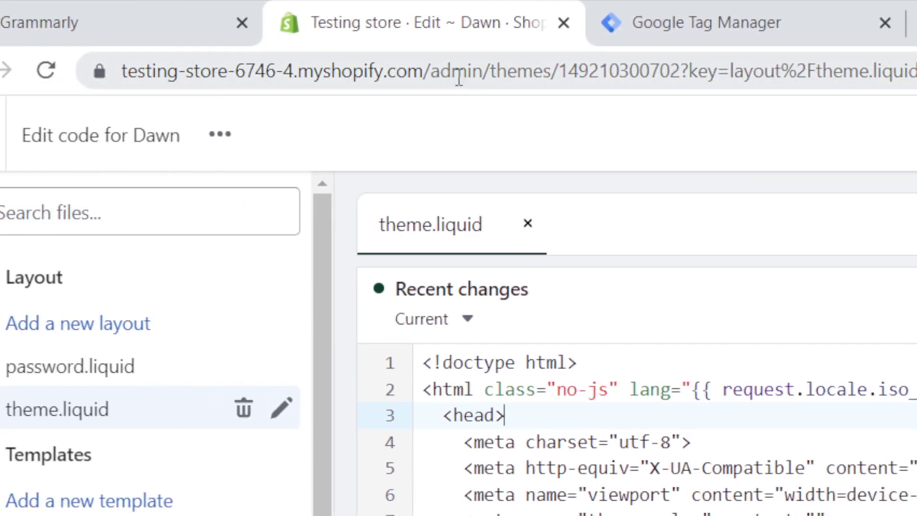
Step: Go to shopify.com, log in, and open the Testing store admin
{"action": "left_click", "coordinate": [459, 76]}
{"action": "type", "text": "SHo"}
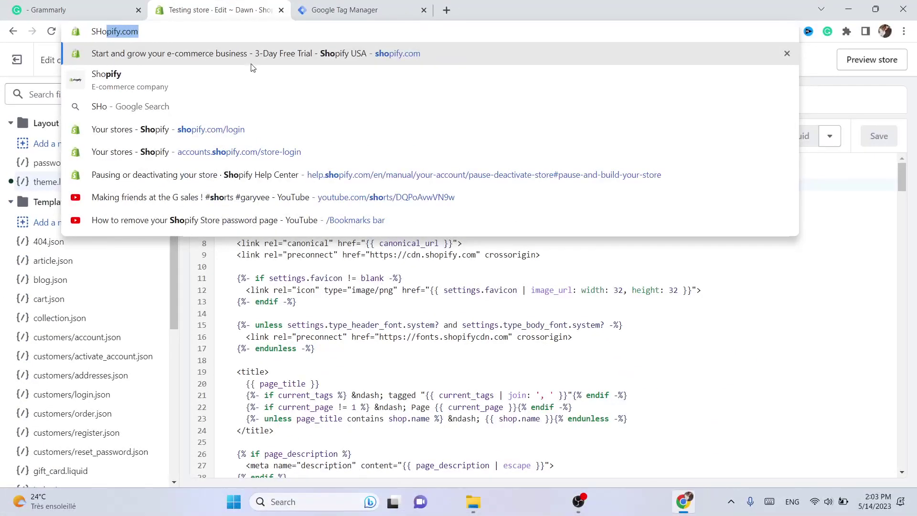
{"action": "key", "text": "Return"}
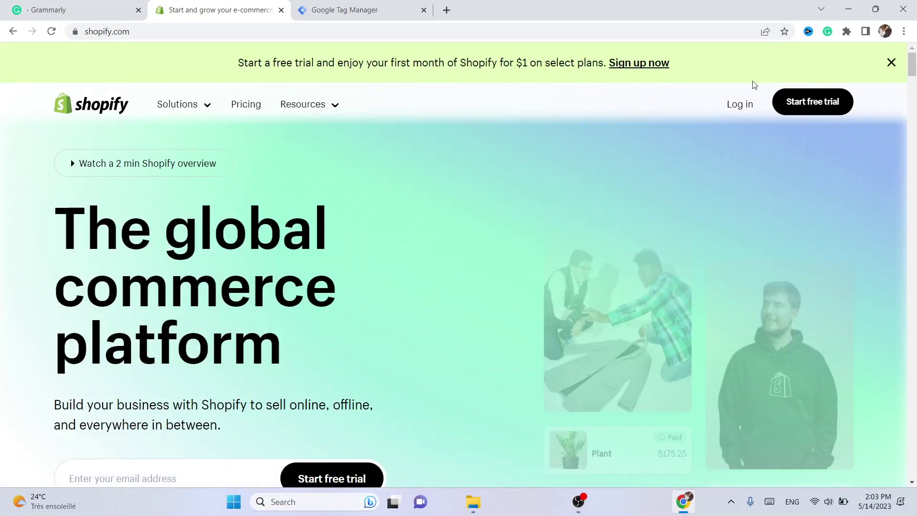
{"action": "left_click", "coordinate": [740, 105]}
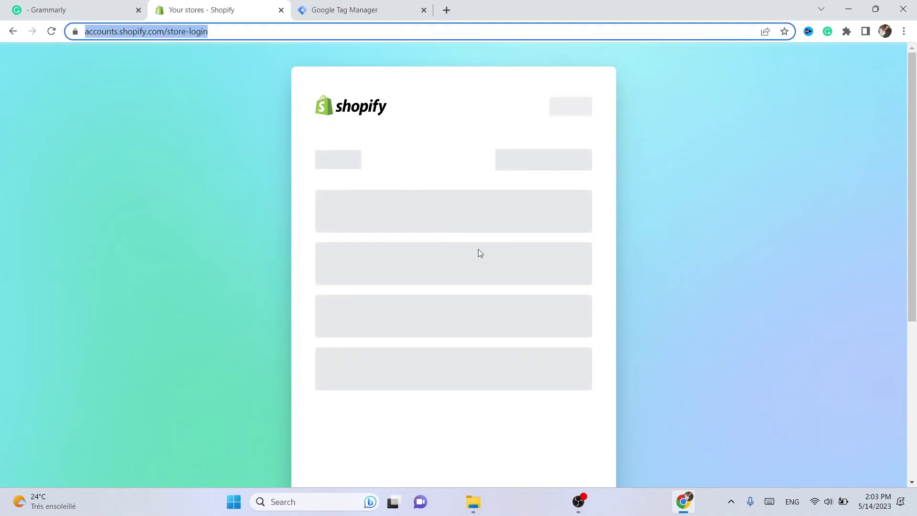
{"action": "left_click", "coordinate": [381, 292]}
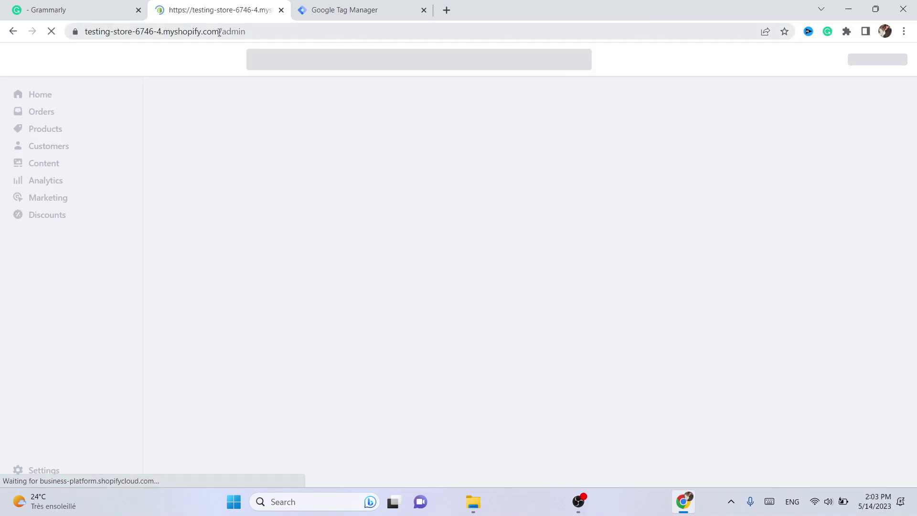
{"action": "left_click", "coordinate": [218, 32]}
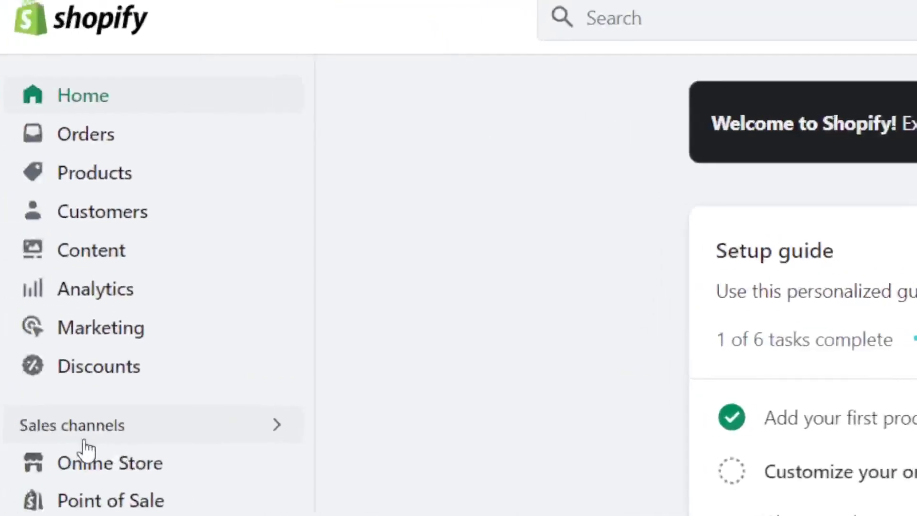
Step: Open the Dawn theme's code editor at theme.liquid, then return to the Tag Manager snippets
{"action": "left_click", "coordinate": [90, 461]}
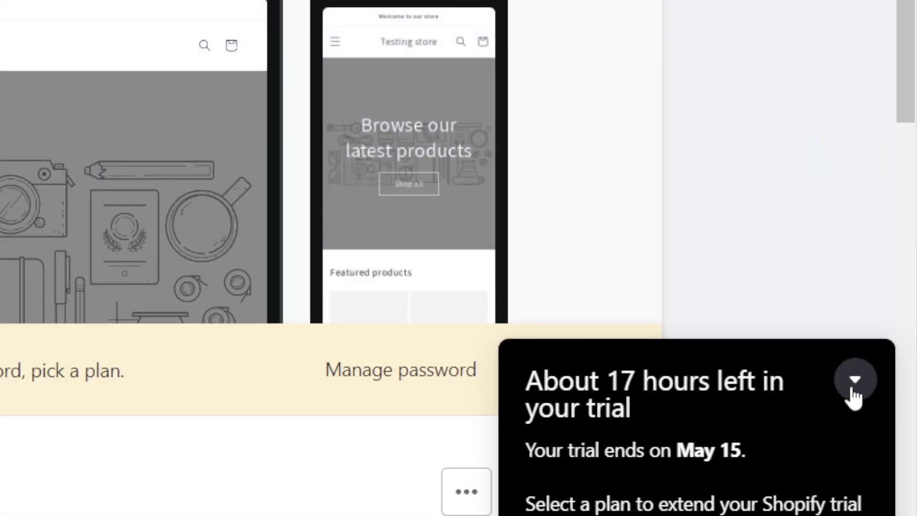
{"action": "left_click", "coordinate": [853, 384]}
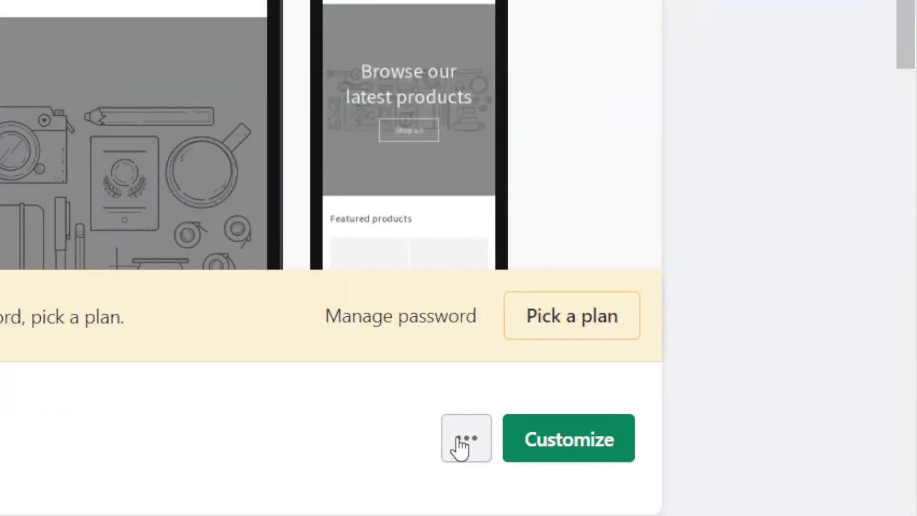
{"action": "left_click", "coordinate": [463, 468]}
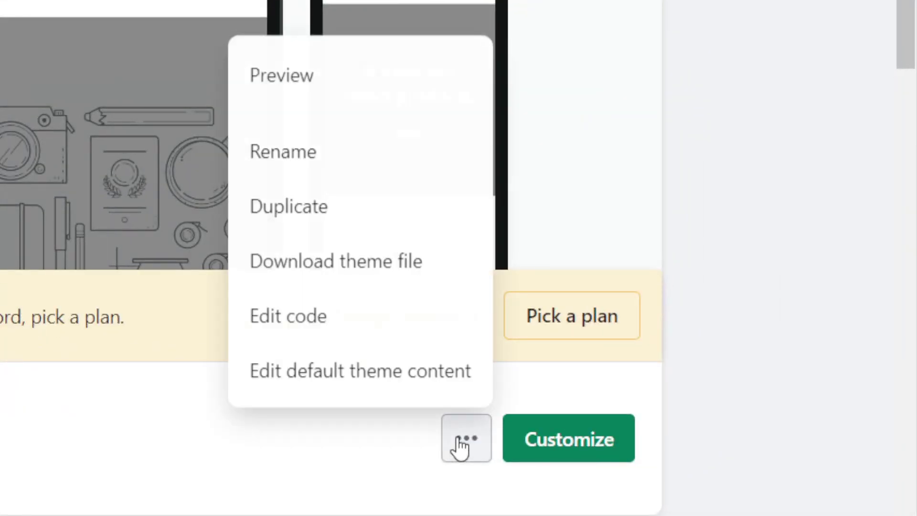
{"action": "left_click", "coordinate": [287, 319]}
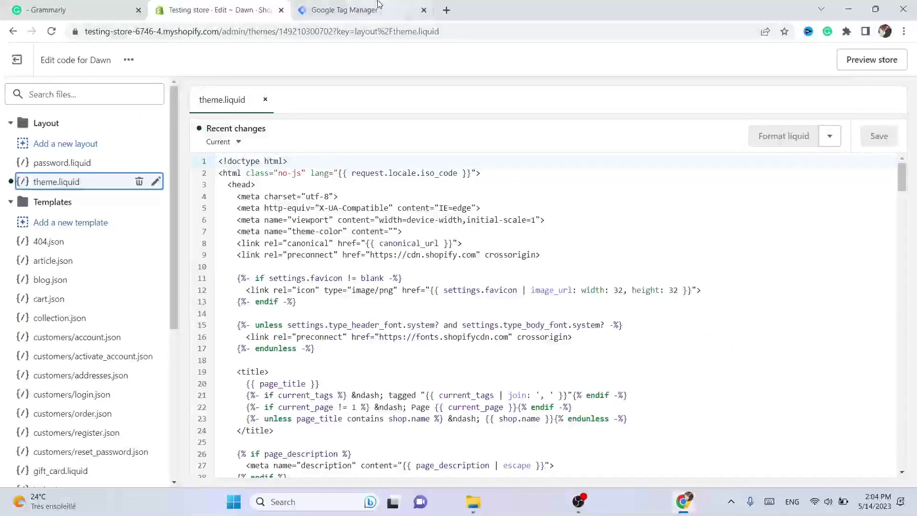
{"action": "left_click", "coordinate": [377, 10]}
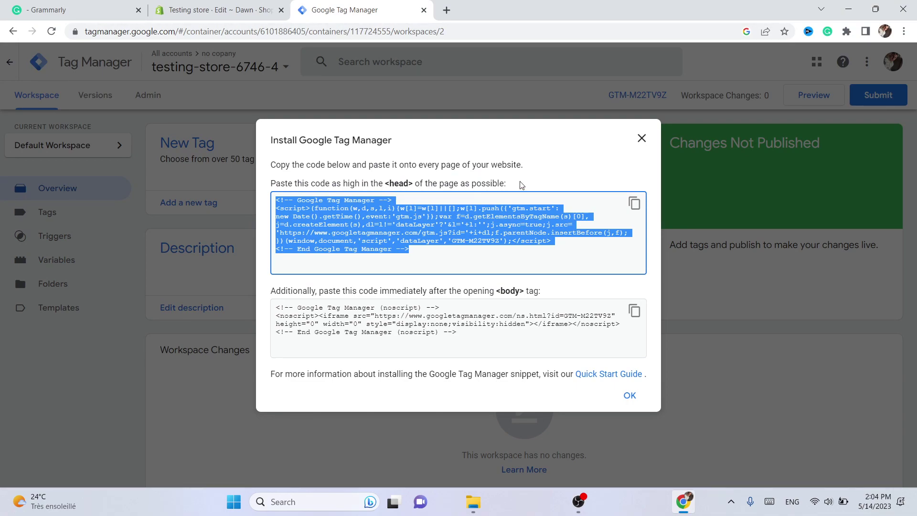
Step: Paste the GTM head snippet on a new line right after <head> in theme.liquid and save
{"action": "left_click", "coordinate": [432, 222]}
{"action": "left_click", "coordinate": [634, 203]}
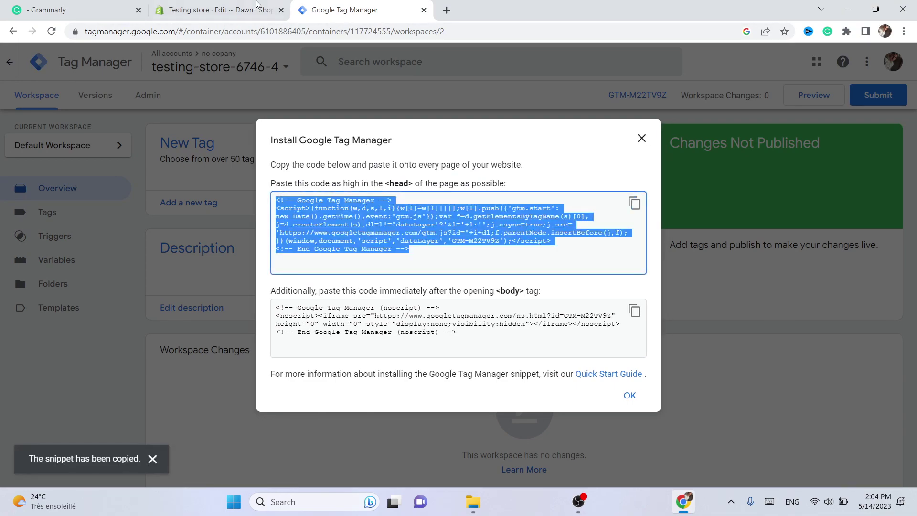
{"action": "left_click", "coordinate": [257, 9]}
{"action": "left_click", "coordinate": [289, 199]}
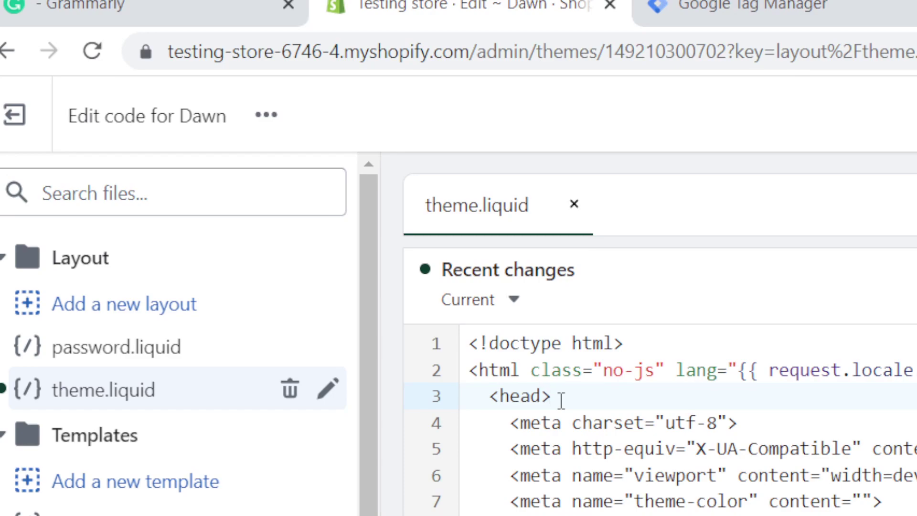
{"action": "key", "text": "Return"}
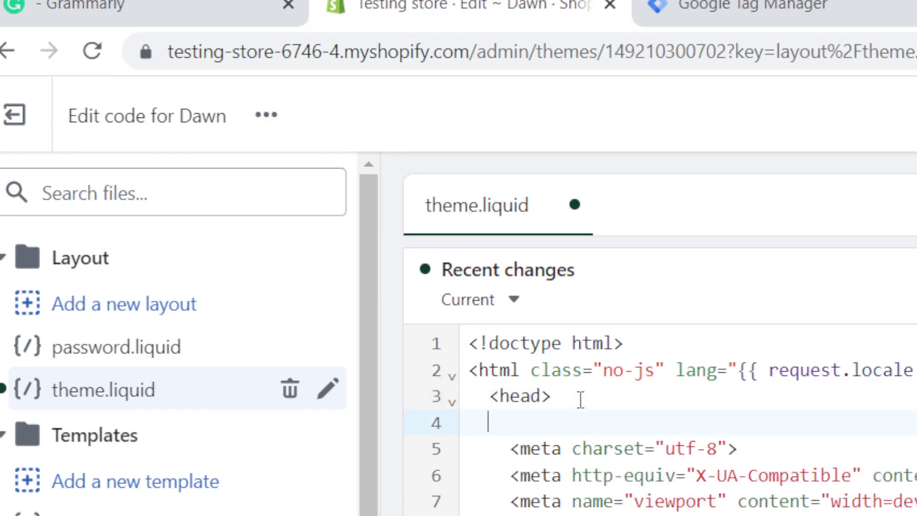
{"action": "key", "text": "ctrl+v"}
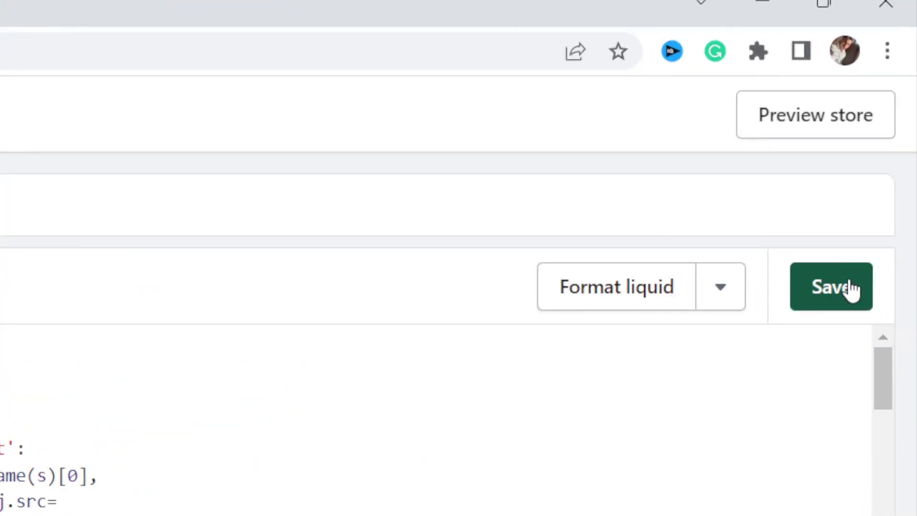
{"action": "left_click", "coordinate": [878, 138]}
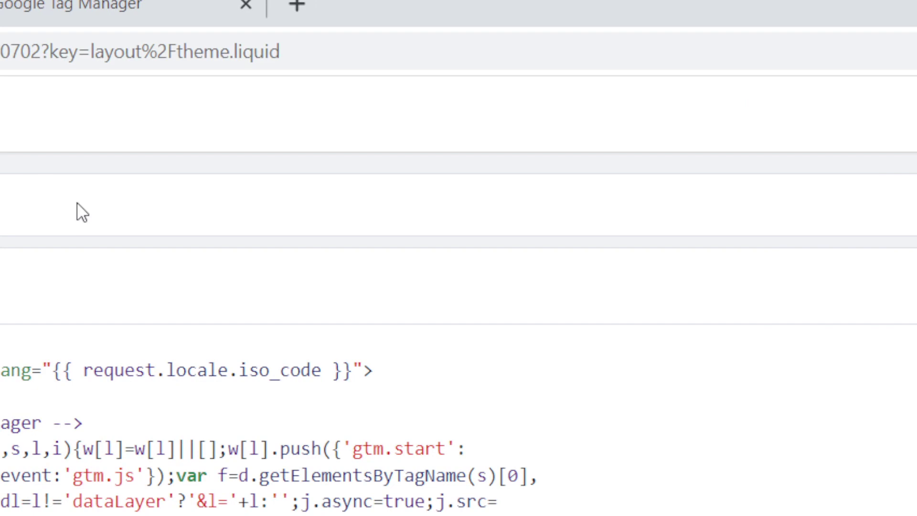
Step: Copy the GTM body noscript snippet and bring the theme.liquid editor back up
{"action": "left_click", "coordinate": [78, 4]}
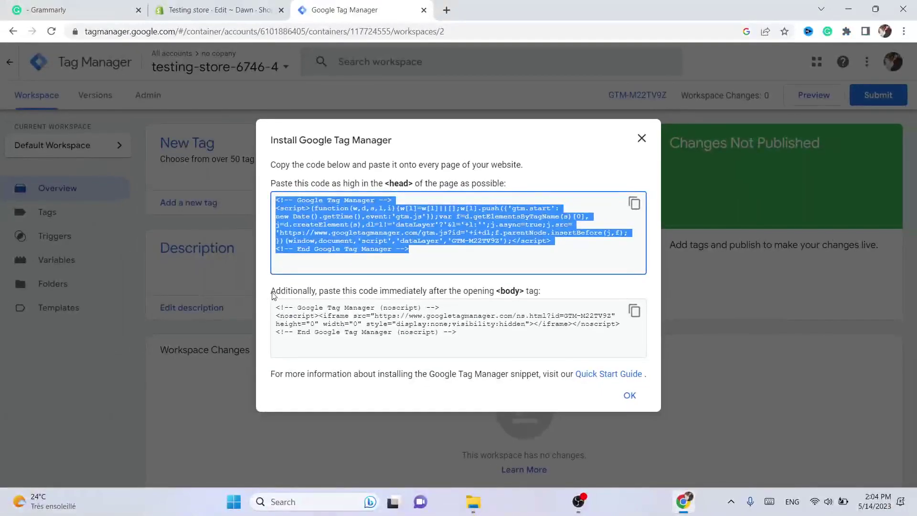
{"action": "left_click_drag", "start_coordinate": [271, 290], "coordinate": [530, 298]}
{"action": "left_click", "coordinate": [450, 316]}
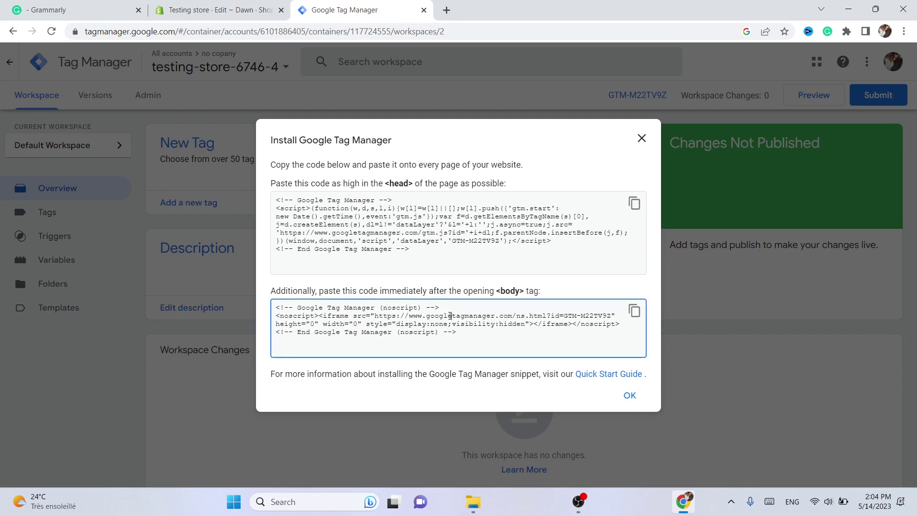
{"action": "left_click", "coordinate": [635, 311]}
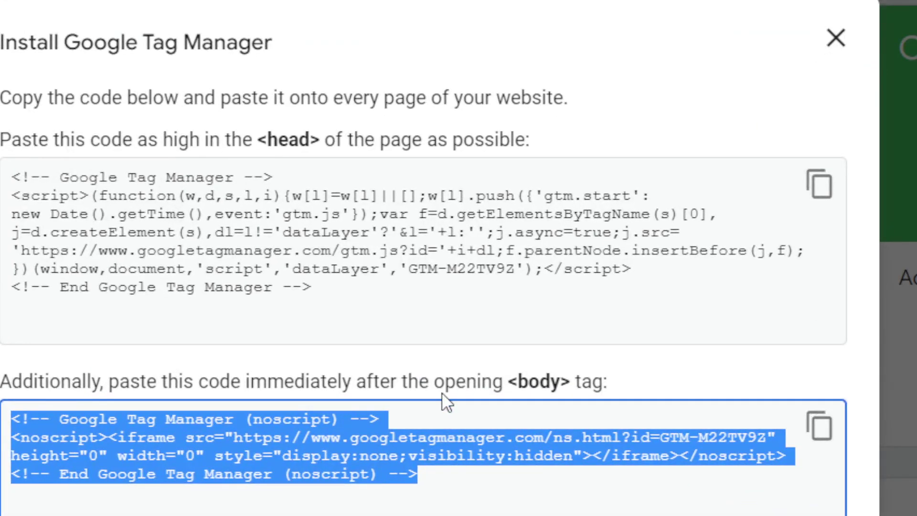
{"action": "left_click_drag", "start_coordinate": [367, 393], "coordinate": [598, 393]}
{"action": "left_click", "coordinate": [808, 427]}
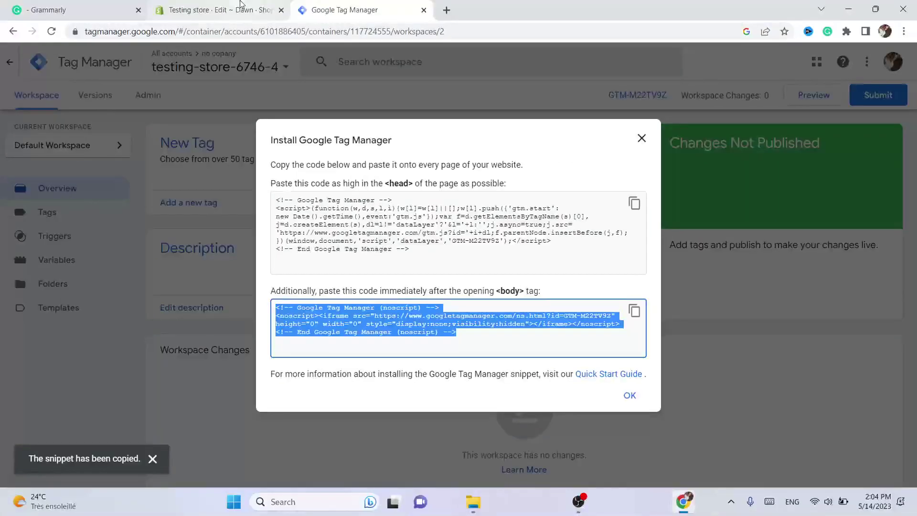
{"action": "left_click", "coordinate": [241, 5]}
{"action": "left_click_drag", "start_coordinate": [901, 180], "coordinate": [889, 310]}
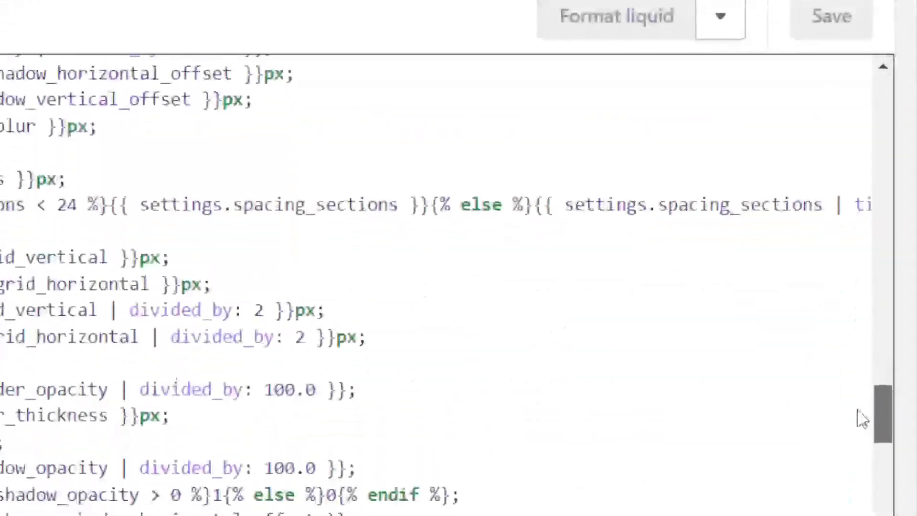
Step: Paste the noscript snippet on line 247, just after </head>, and save theme.liquid
{"action": "left_click_drag", "start_coordinate": [862, 419], "coordinate": [860, 447]}
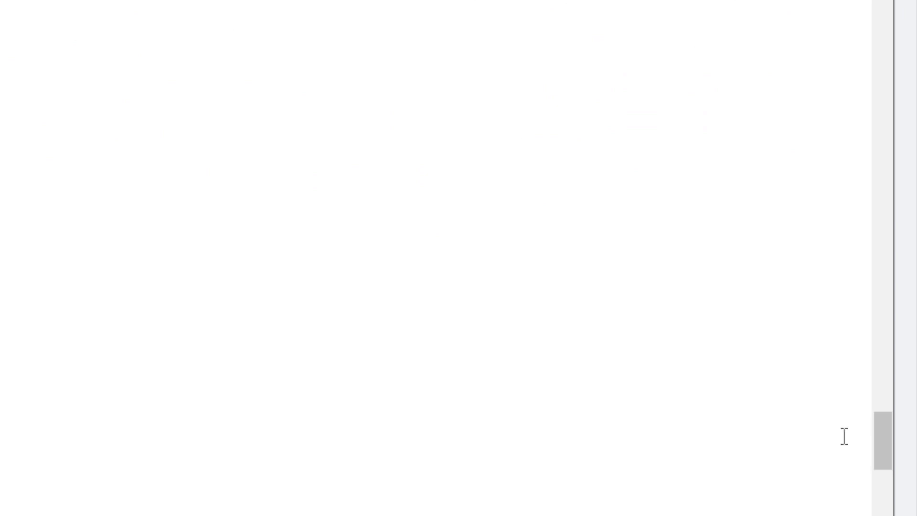
{"action": "left_click_drag", "start_coordinate": [895, 438], "coordinate": [891, 414]}
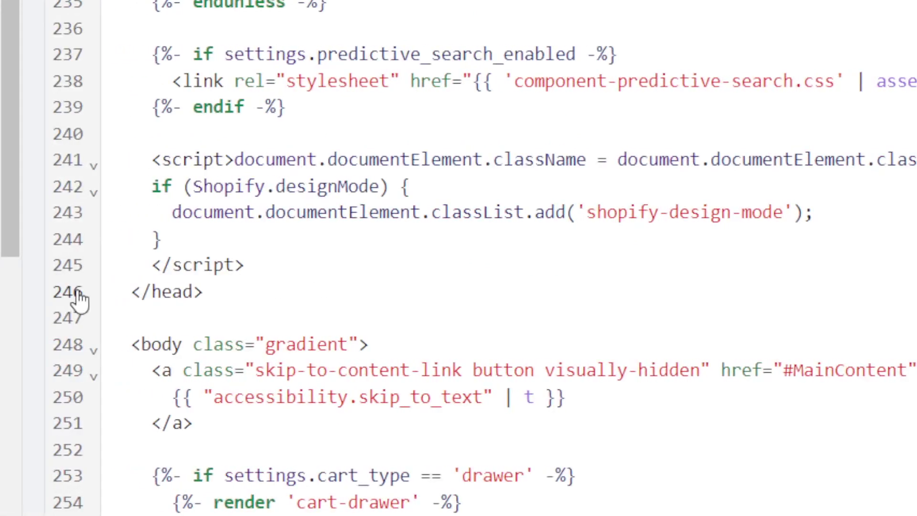
{"action": "left_click", "coordinate": [274, 287]}
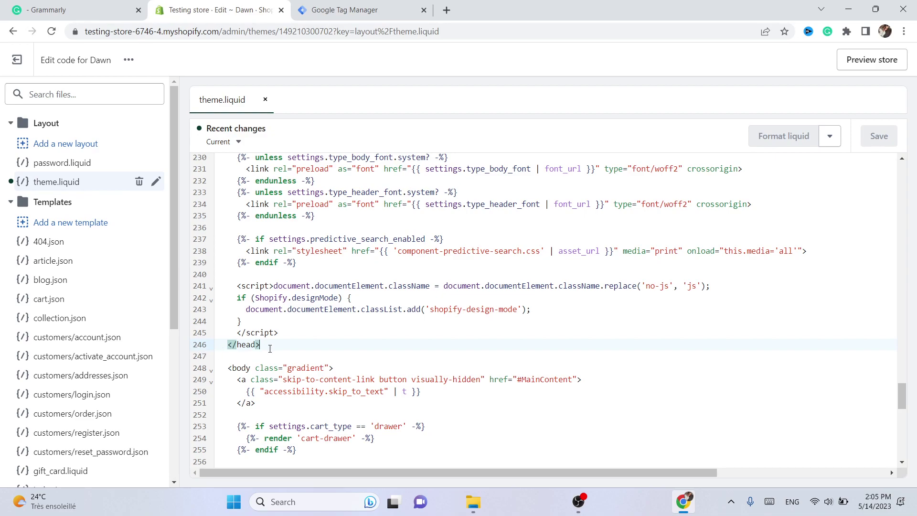
{"action": "left_click", "coordinate": [231, 359]}
{"action": "key", "text": "ctrl+v"}
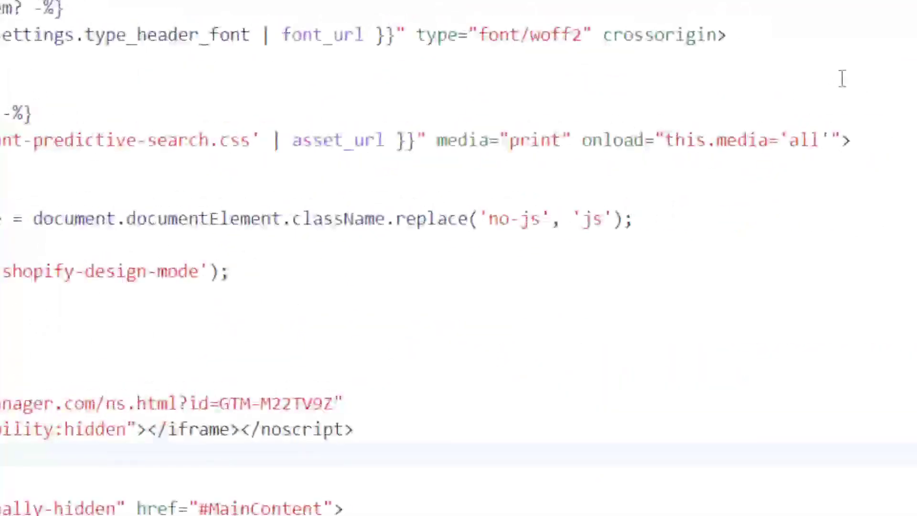
{"action": "left_click", "coordinate": [829, 85]}
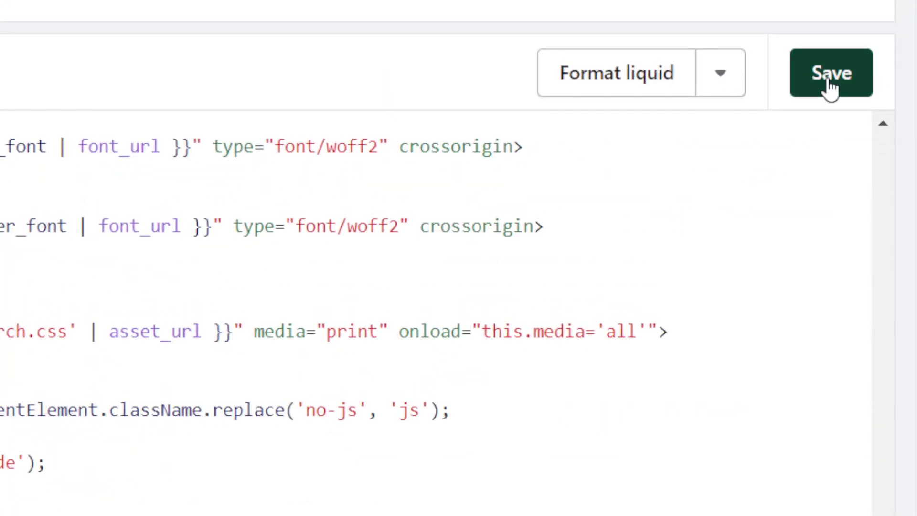